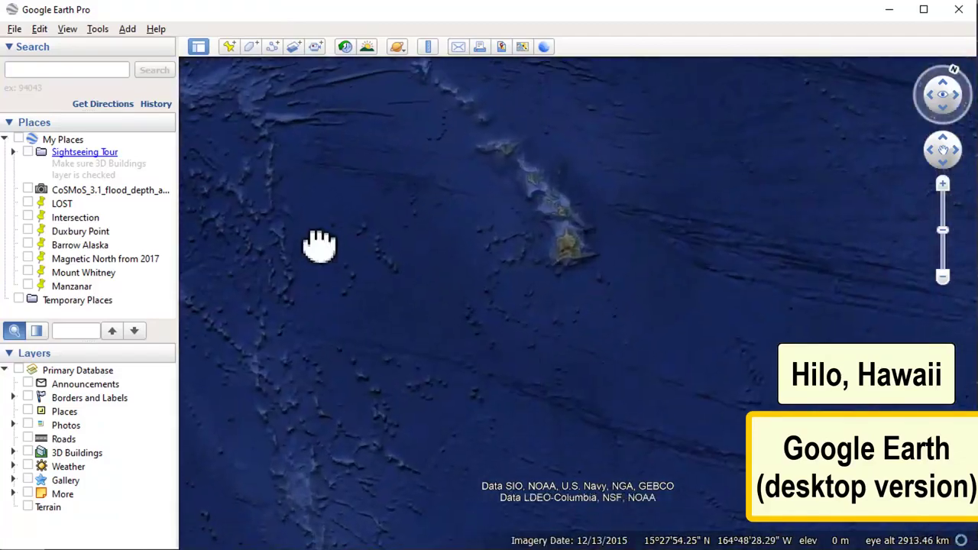
Step: Bring Hilo on the Big Island of Hawaii into close view with north facing up
drag(319, 247, 308, 334)
click(953, 70)
scroll(651, 371, up, 5)
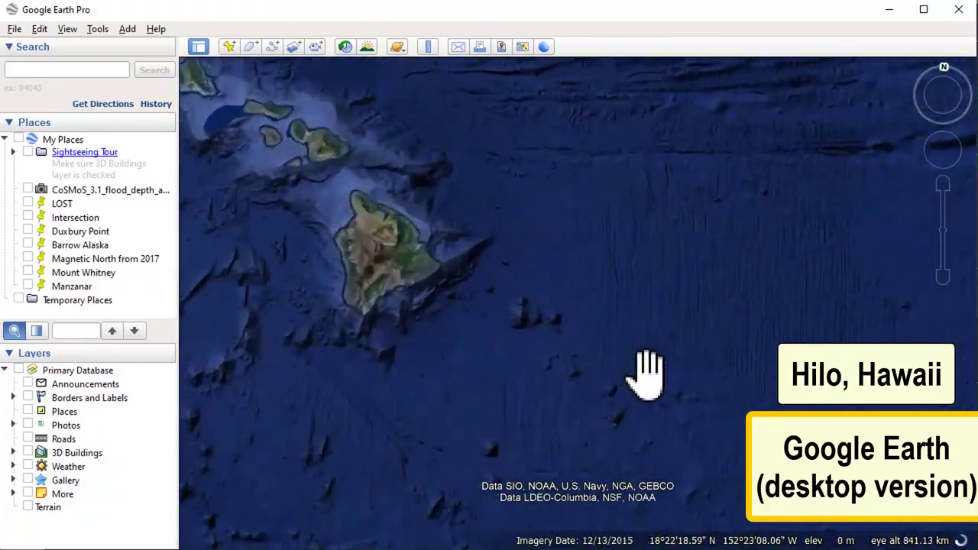
drag(432, 377, 576, 388)
scroll(526, 310, up, 3)
drag(524, 309, 563, 440)
scroll(618, 336, up, 3)
scroll(666, 279, up, 5)
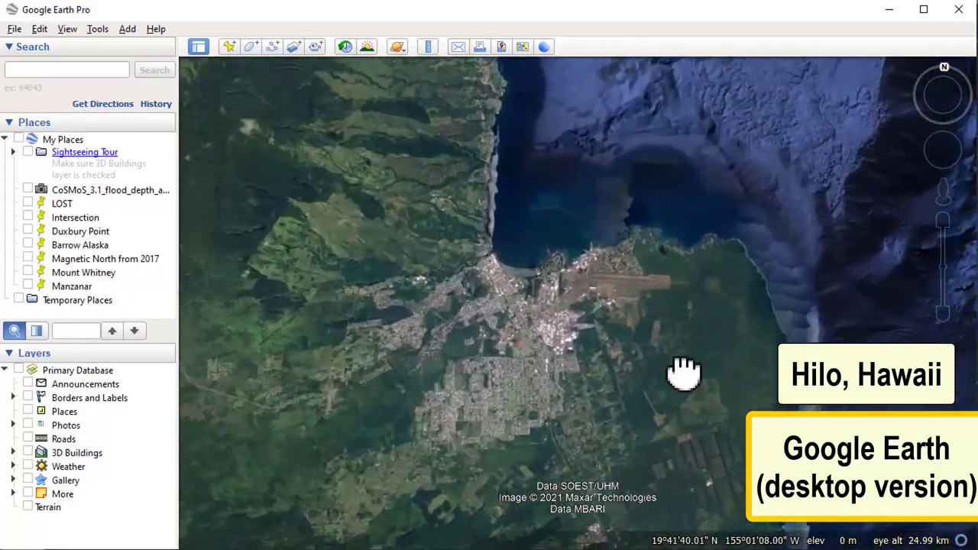
drag(682, 372, 683, 328)
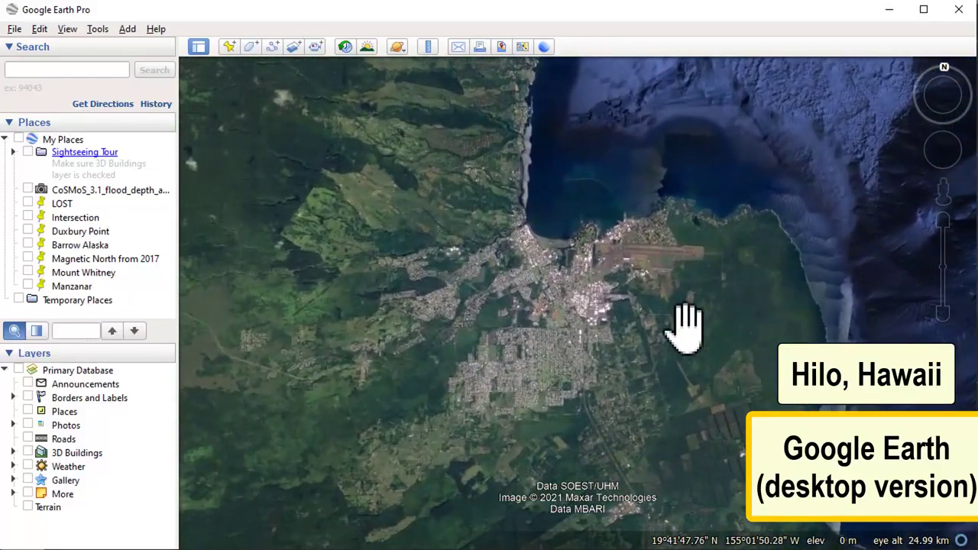
scroll(685, 324, up, 2)
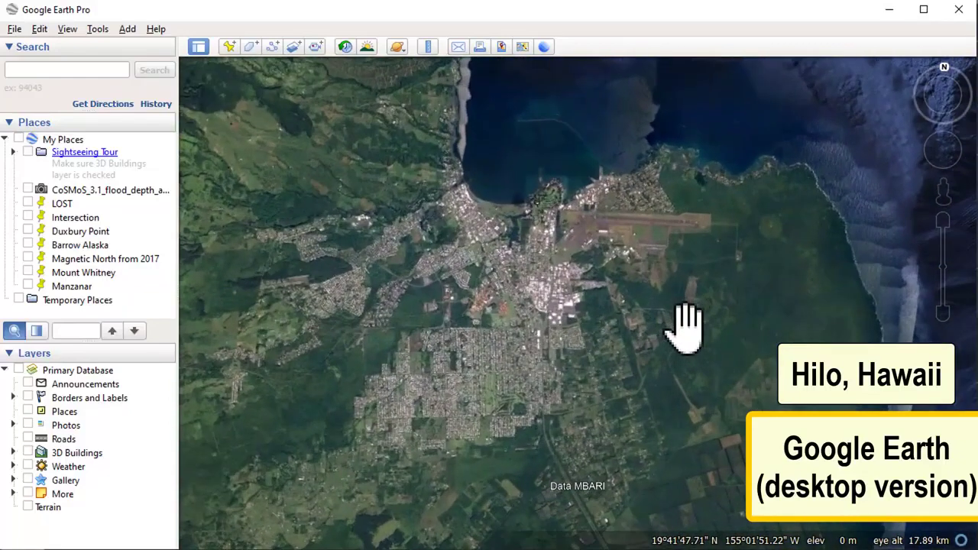
Step: Show the latitude and longitude grid over Hilo and examine coordinates around the town at several zoom levels
click(67, 29)
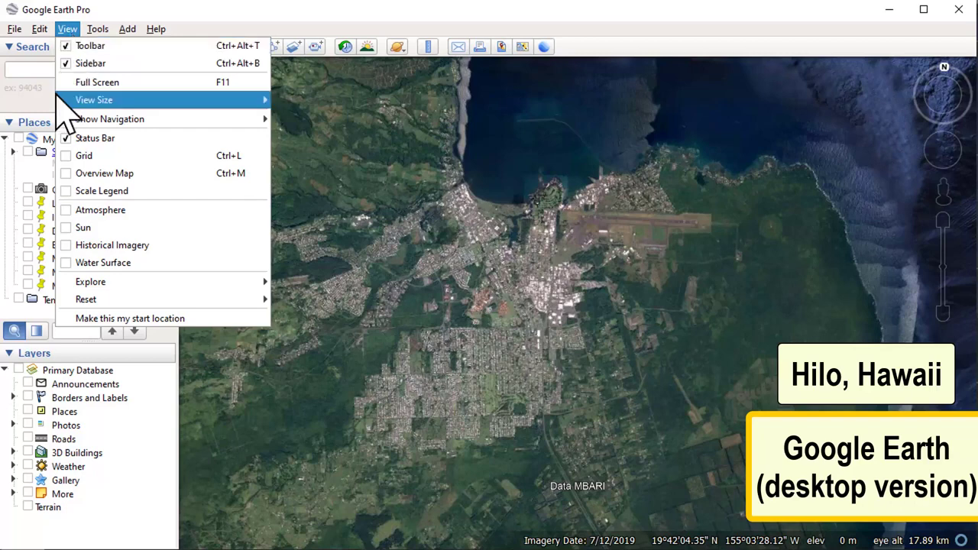
click(66, 156)
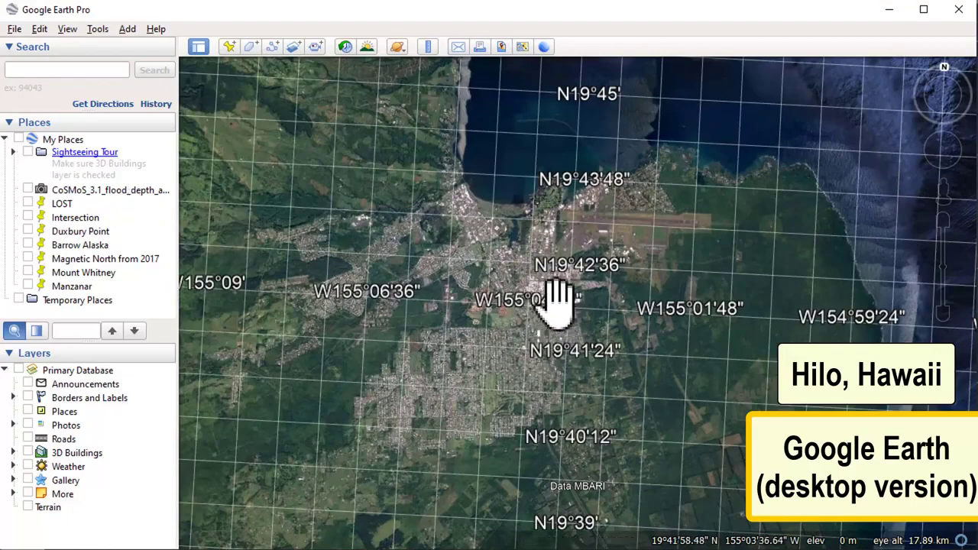
scroll(479, 298, up, 3)
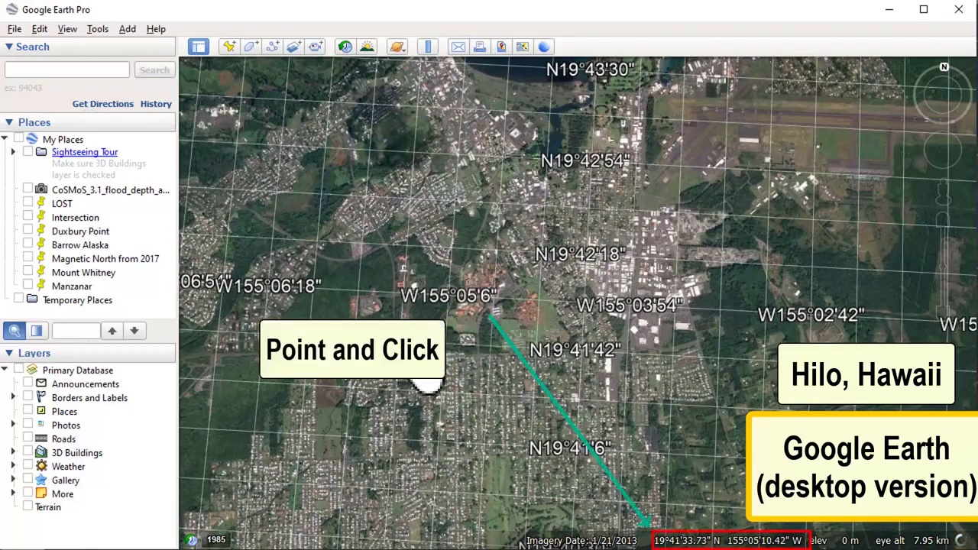
scroll(426, 369, down, 1)
scroll(426, 368, down, 3)
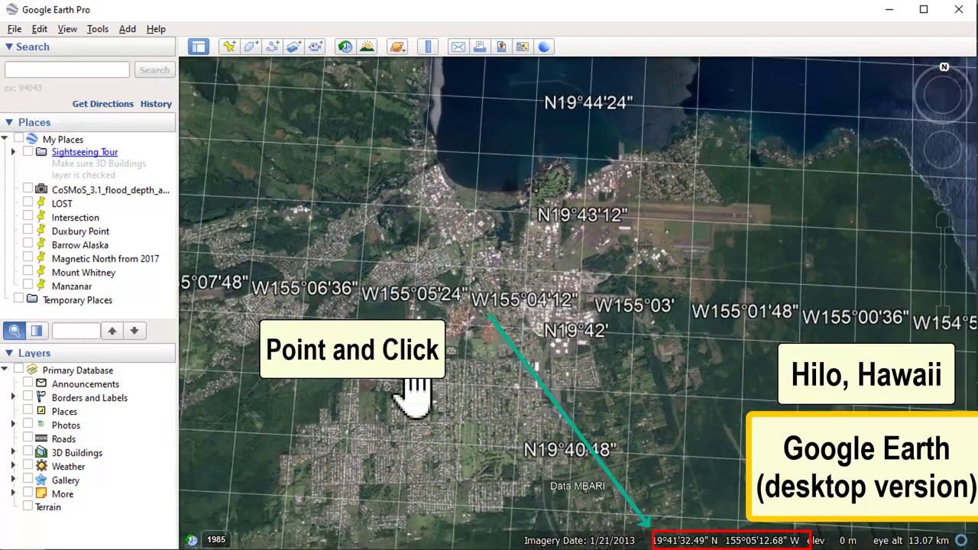
scroll(284, 469, down, 2)
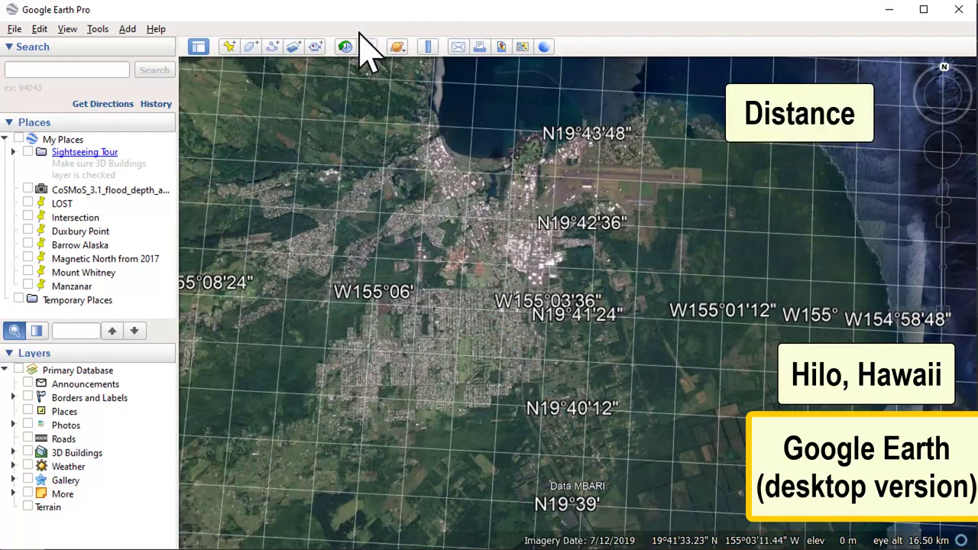
Step: Measure the distance in kilometers and the heading of a line running west to east across Hilo's southern residential area
click(427, 47)
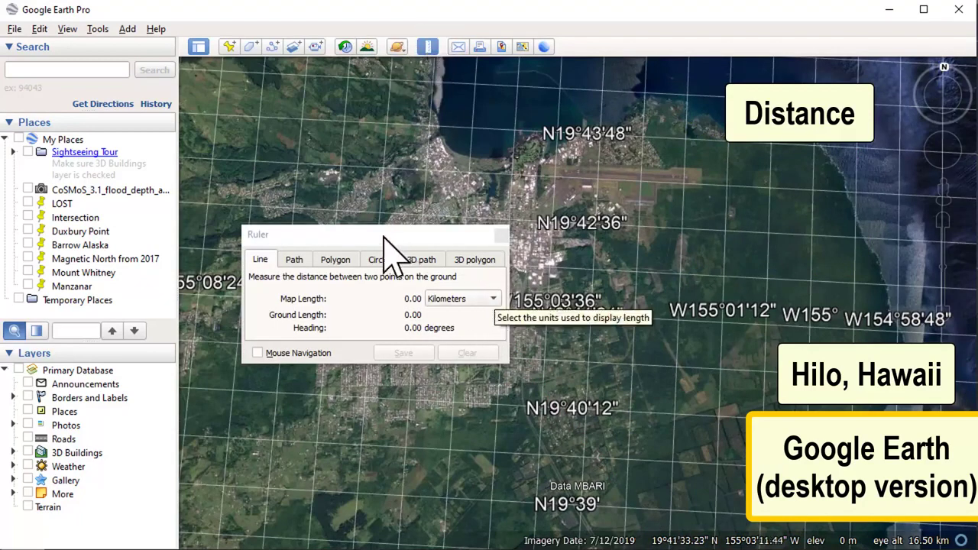
drag(383, 239, 205, 97)
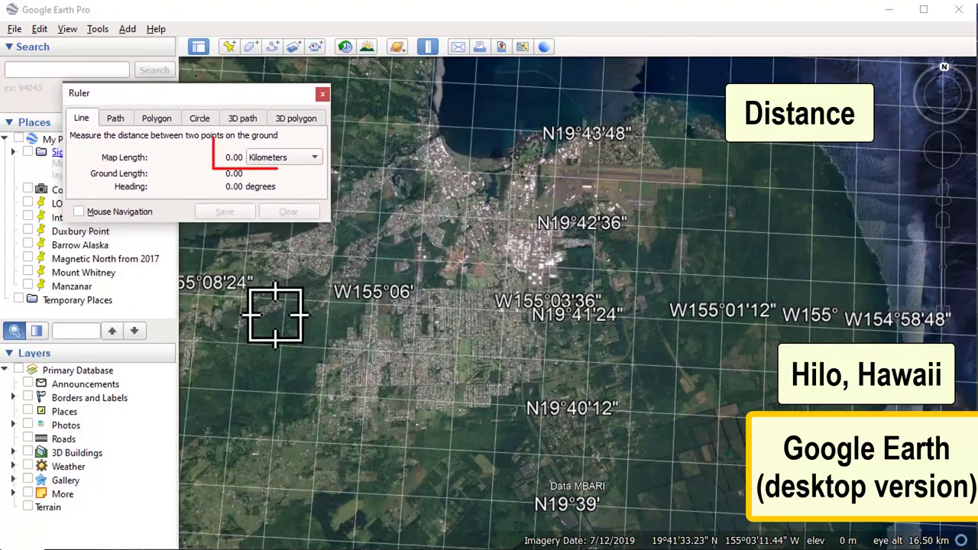
click(336, 360)
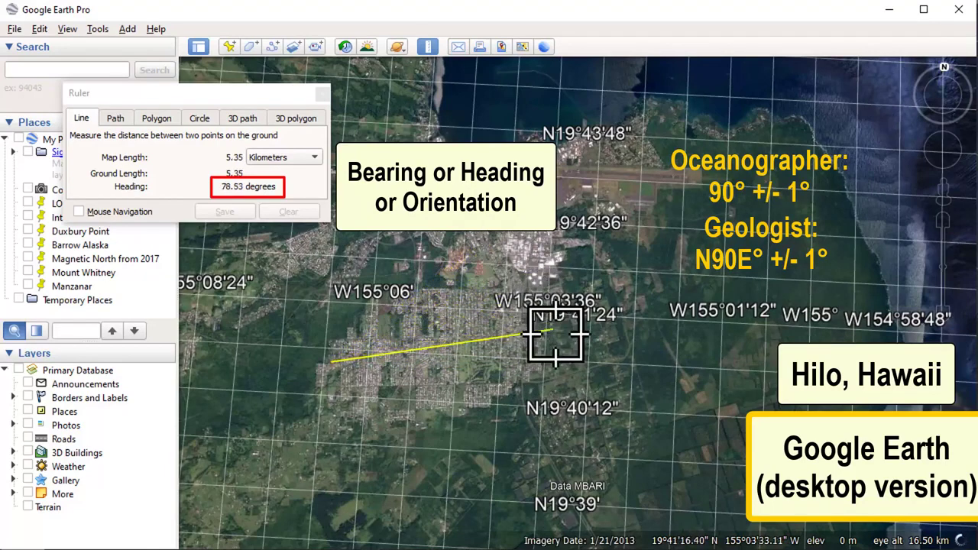
click(557, 373)
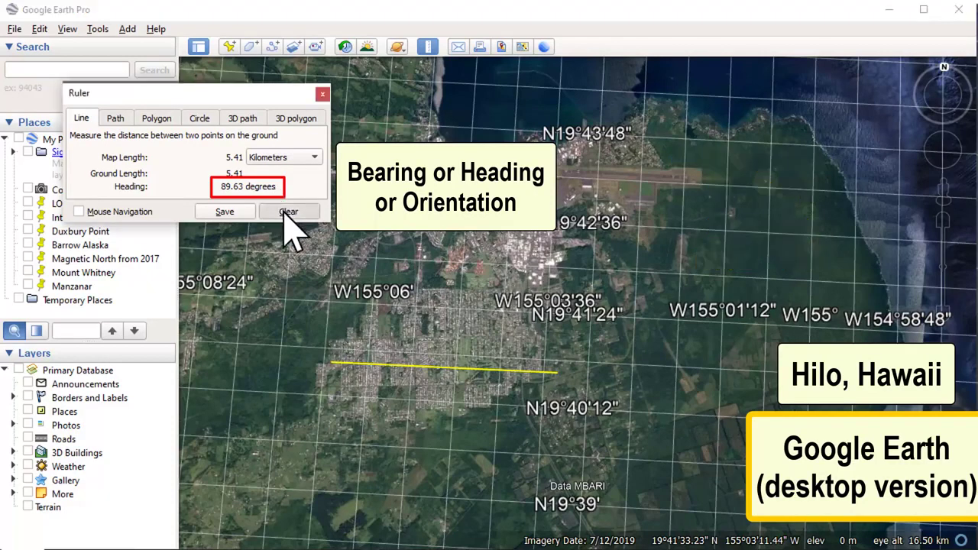
Step: Replace the measured line with one running east to west over the same area to measure its heading, and clear it
click(291, 212)
click(558, 374)
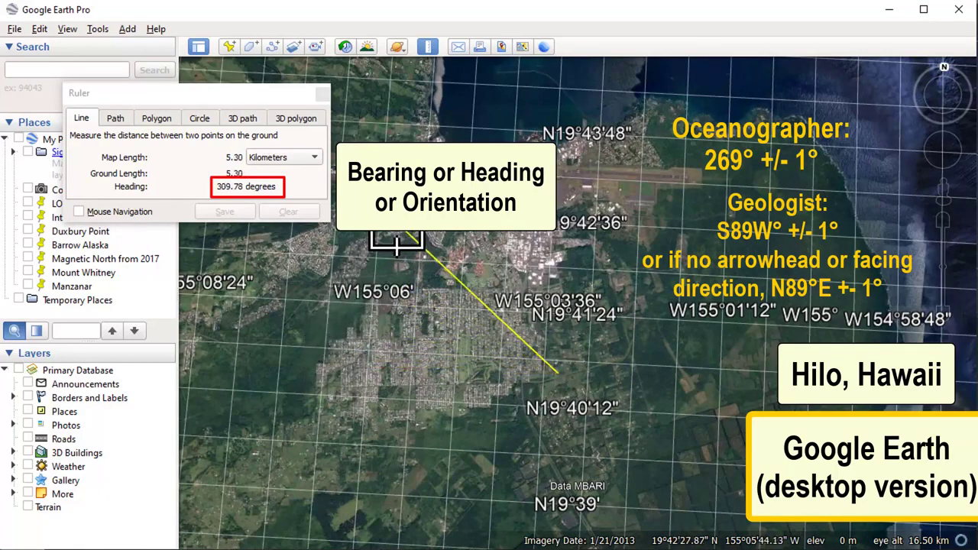
click(337, 367)
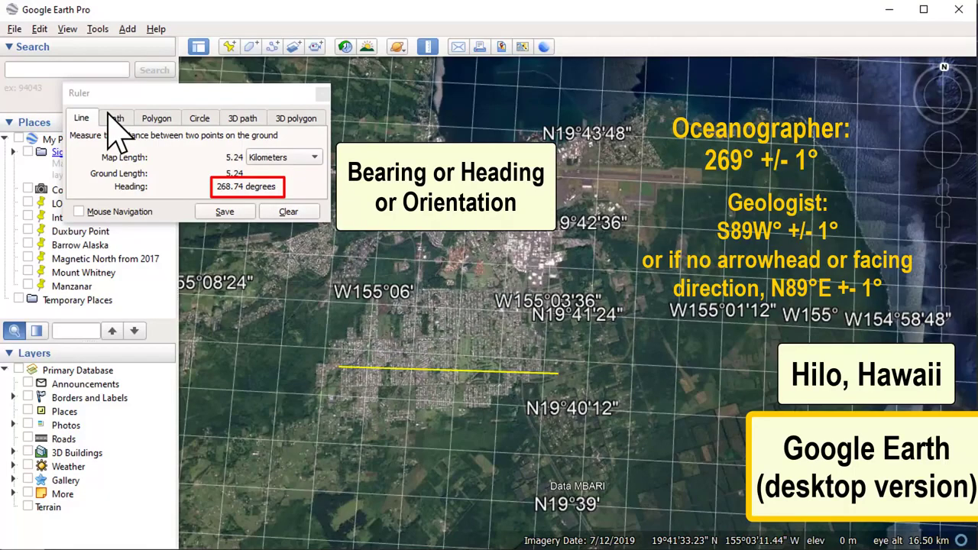
click(283, 212)
Step: Hide the latitude and longitude grid and bring most of the Big Island into view
scroll(505, 342, down, 7)
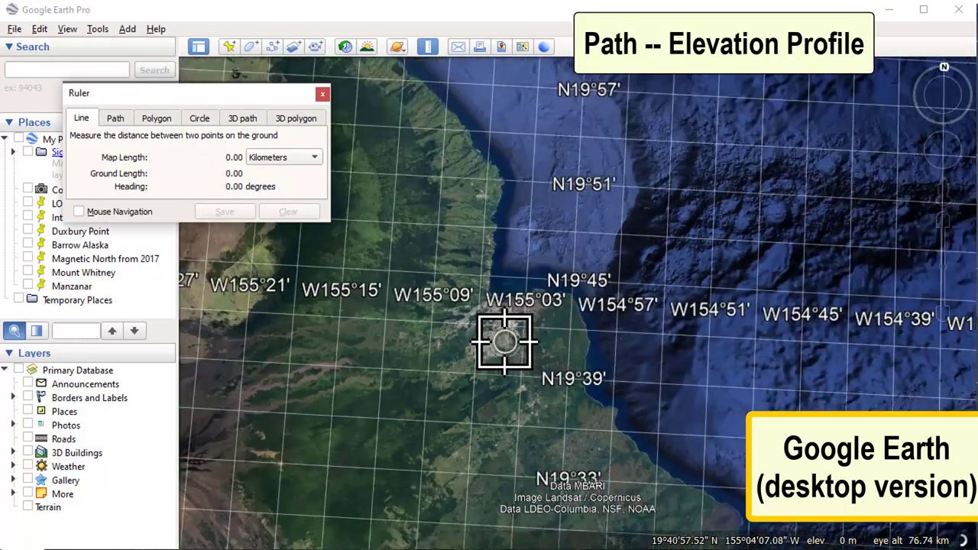
click(67, 30)
click(67, 156)
scroll(443, 323, down, 3)
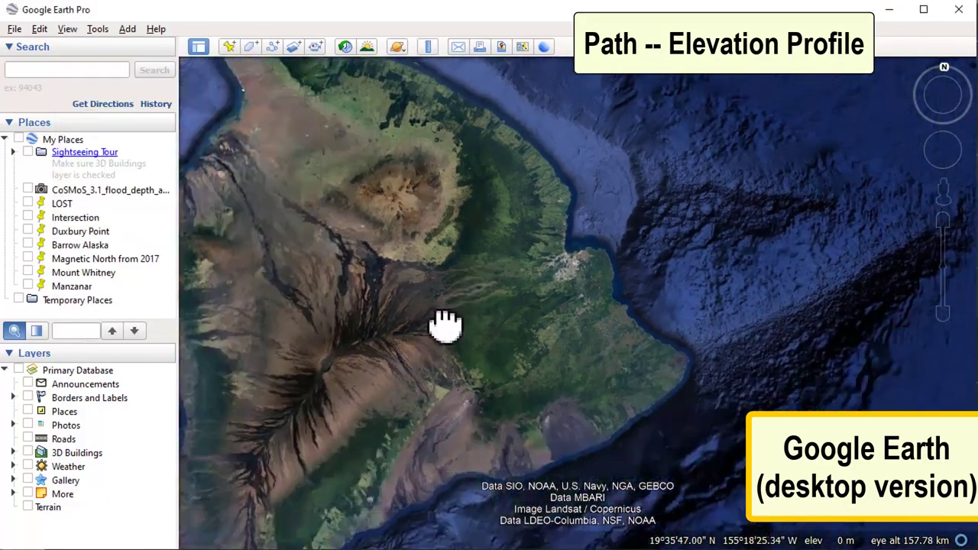
Step: Measure a path from the Big Island's west coast to its eastern tip with the elevation profile shown, clear it, and close the Ruler
click(426, 48)
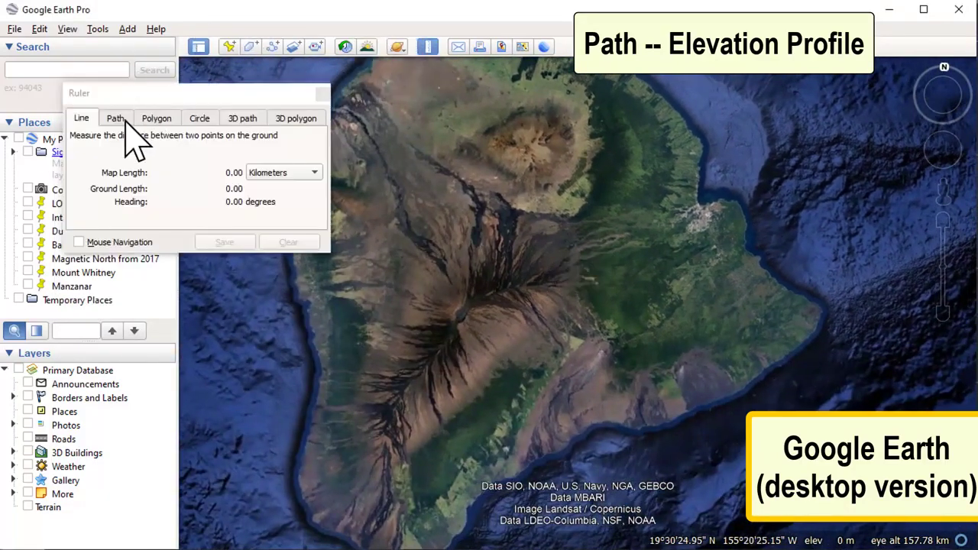
click(111, 120)
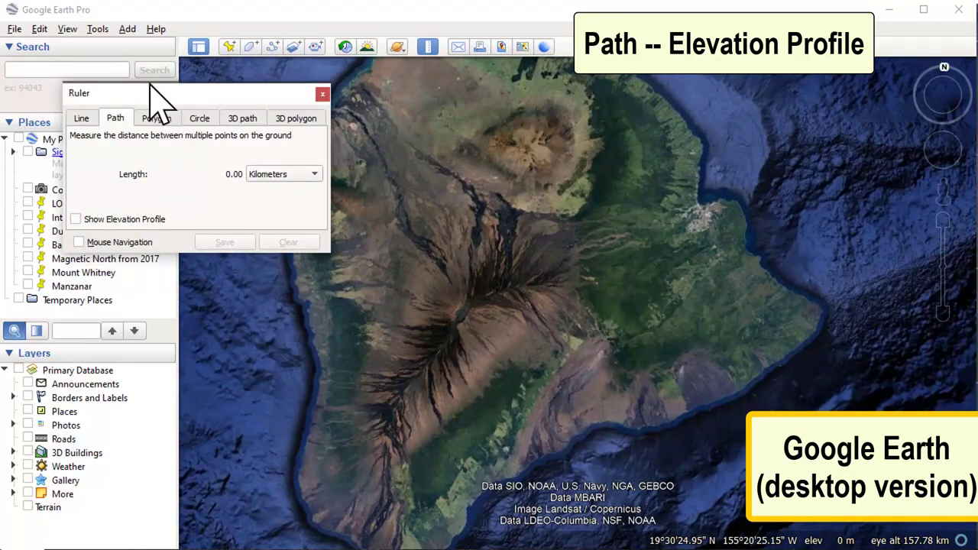
drag(157, 94, 126, 23)
click(44, 147)
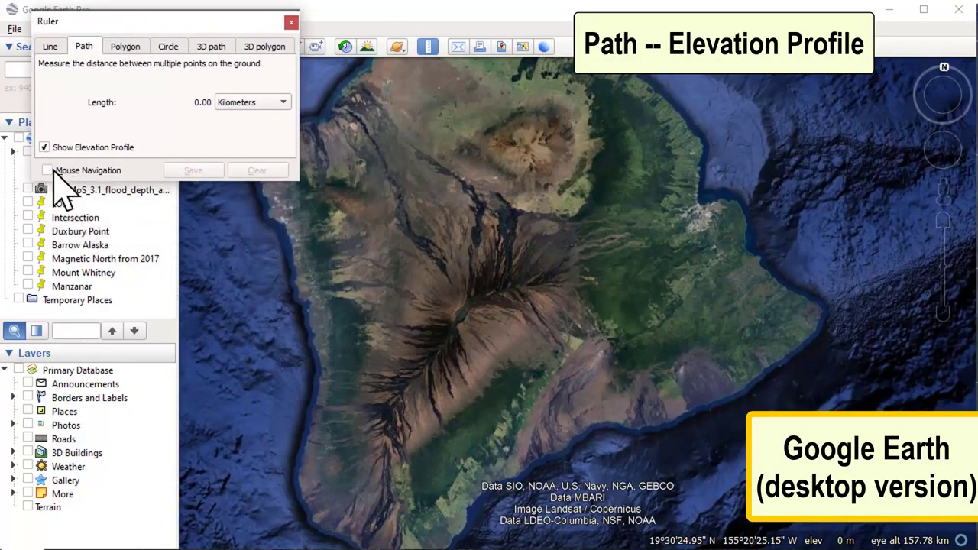
click(309, 304)
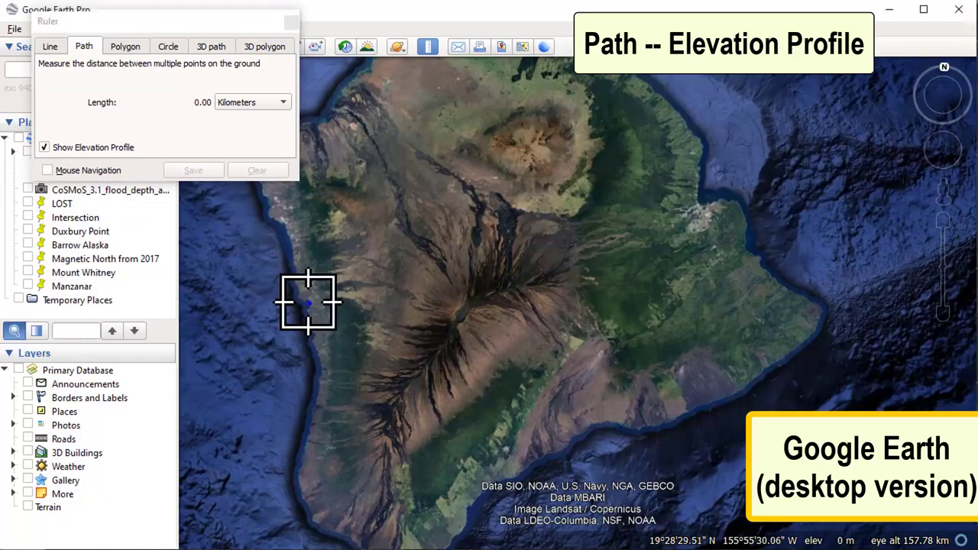
click(812, 319)
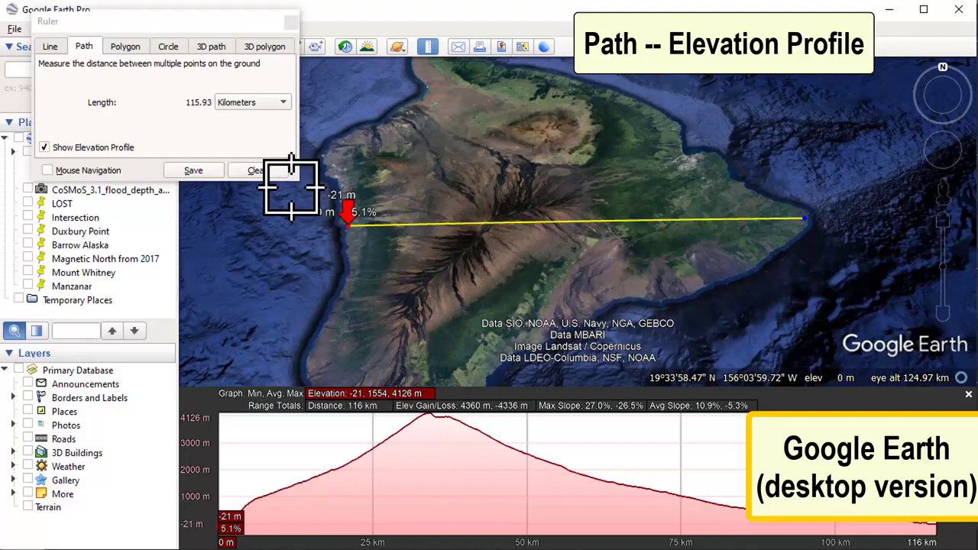
click(254, 169)
click(291, 22)
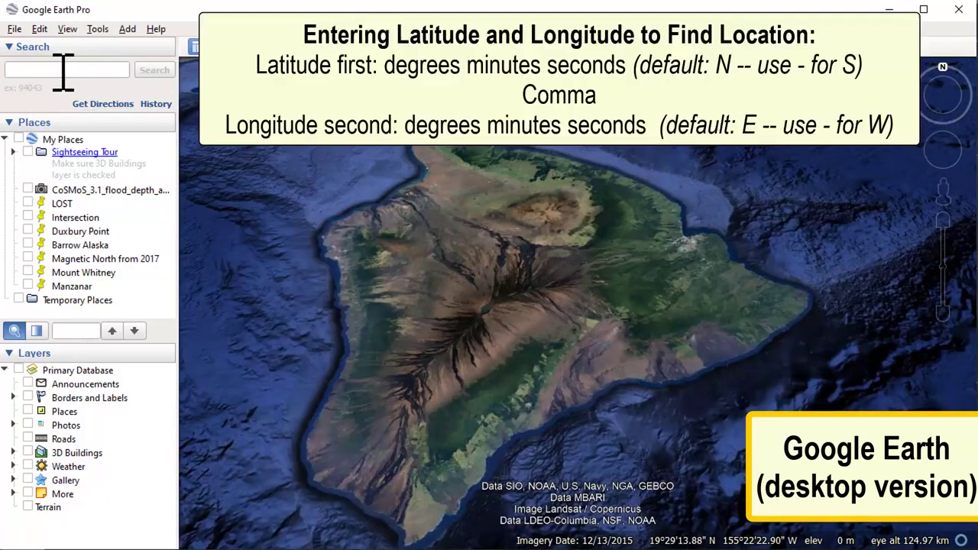
Step: Search for the location at latitude and longitude "23 23 23, -54 54 54"
click(61, 70)
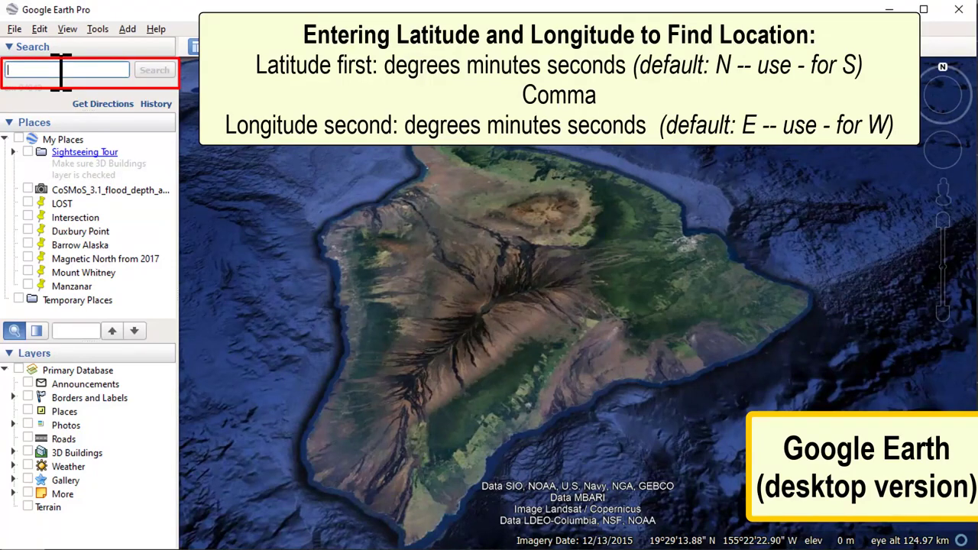
text(23)
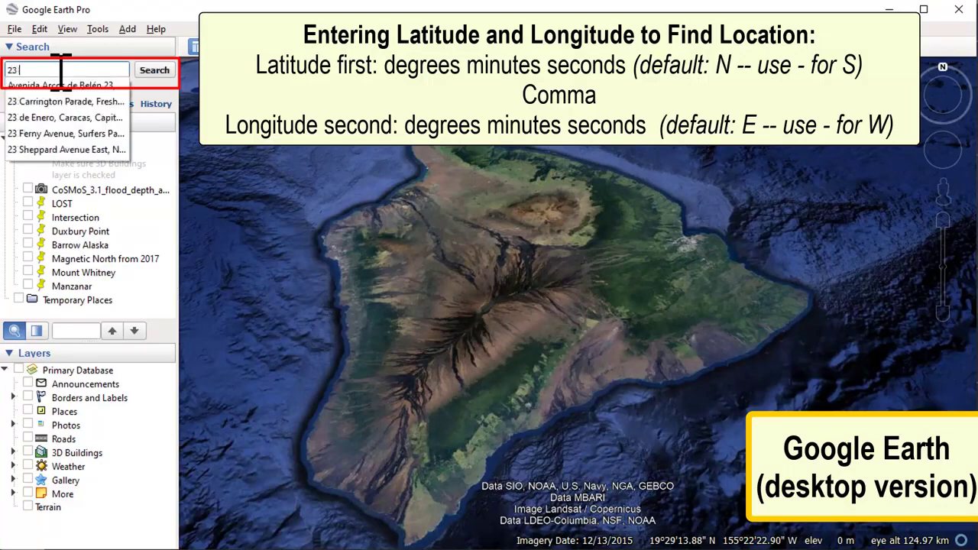
text( 23 )
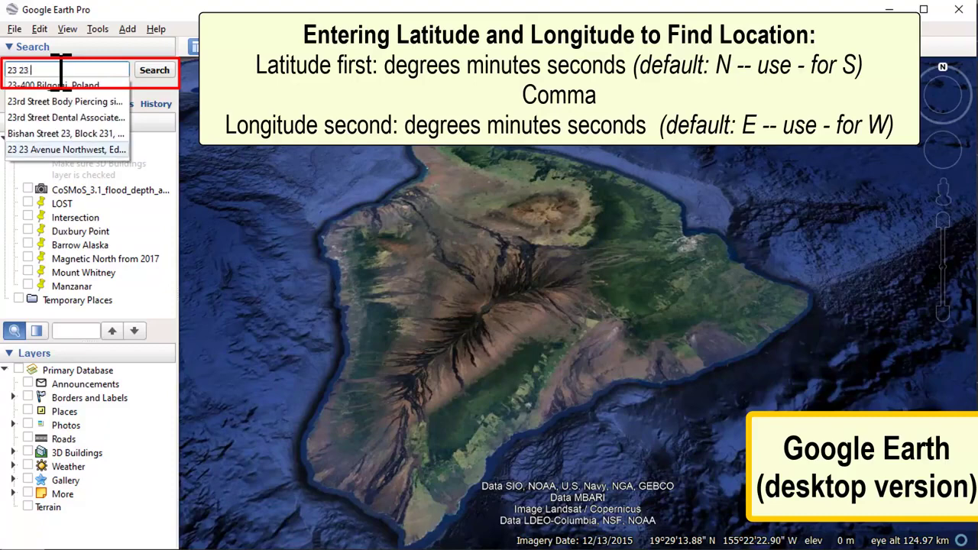
text(23,)
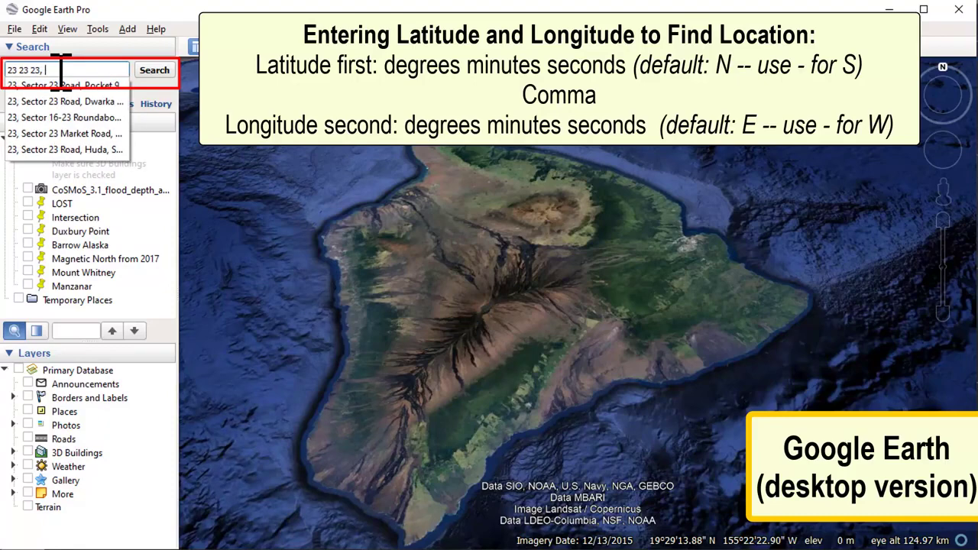
text( -54)
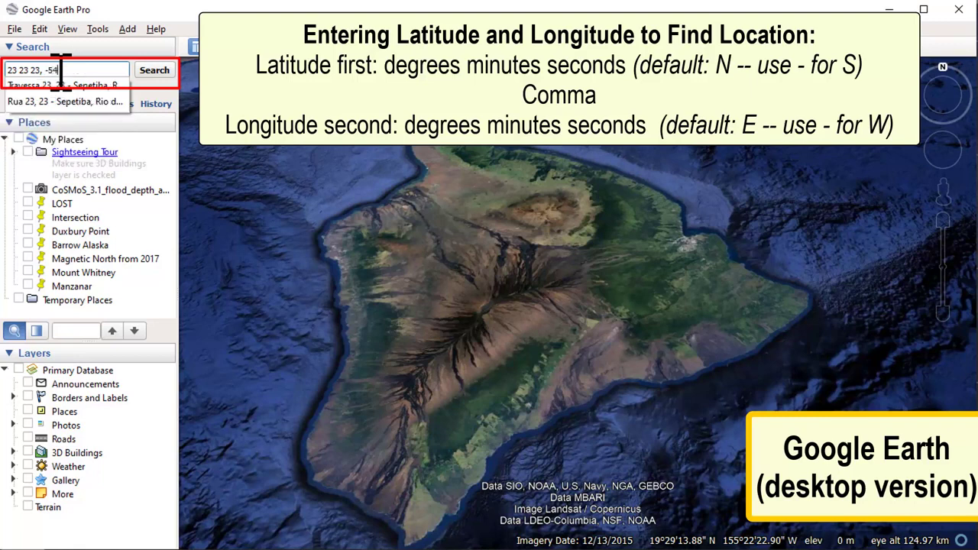
text( 54 54)
key(Return)
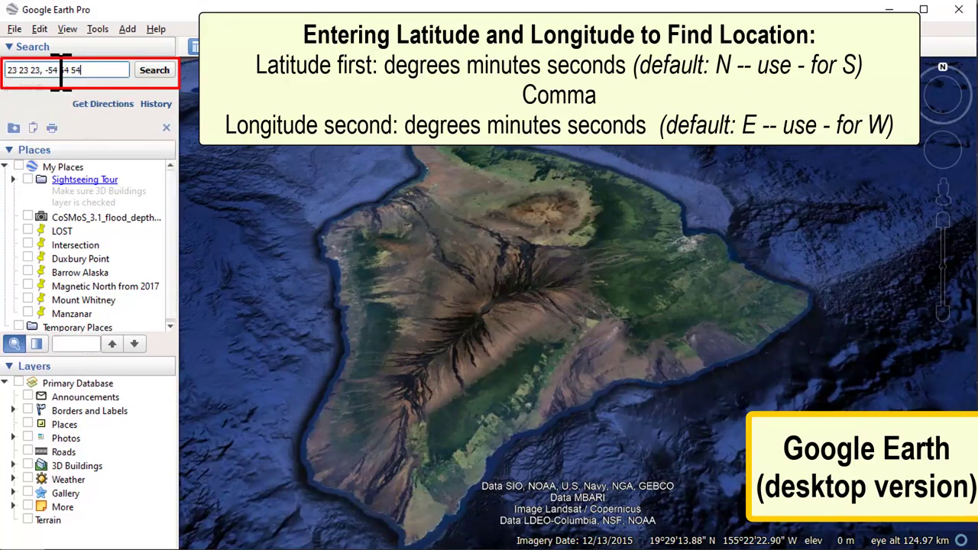